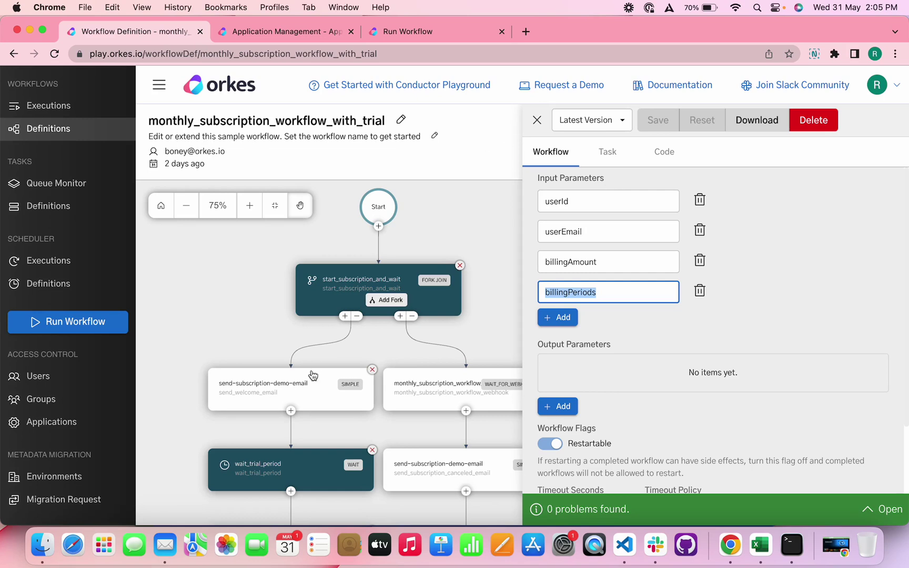
# Step: Pan the workflow canvas to bring the subscription workflow's task nodes into view
pyautogui.scroll(-5, 324, 358)
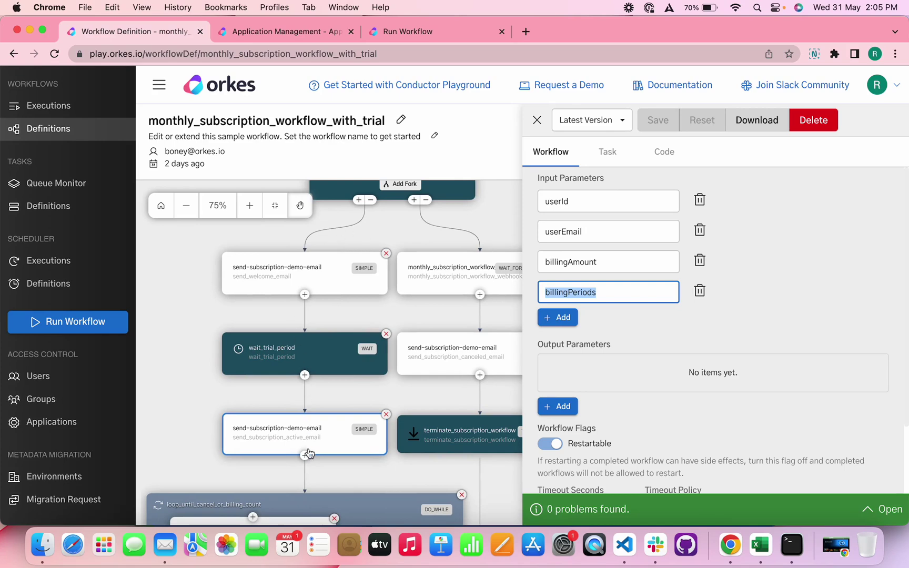
pyautogui.scroll(3, 309, 470)
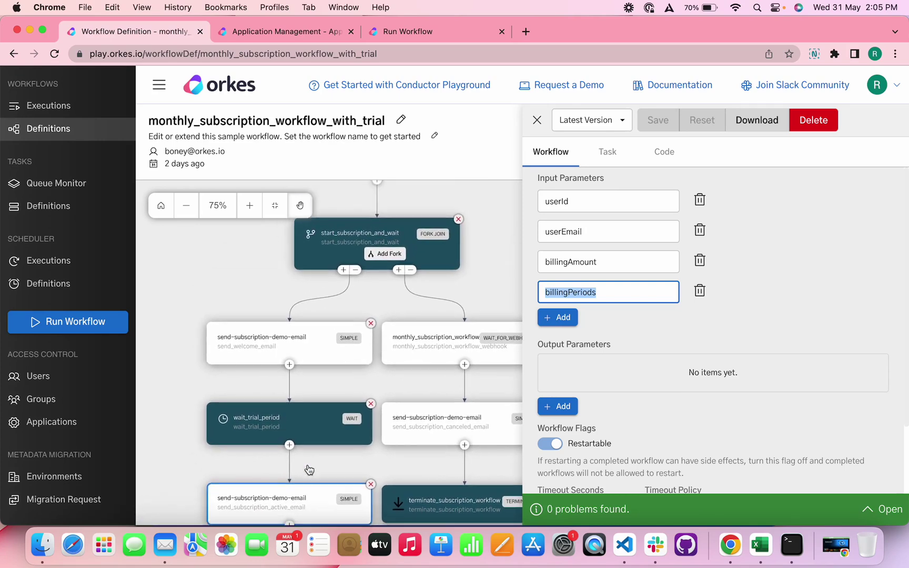
pyautogui.scroll(-2, 309, 470)
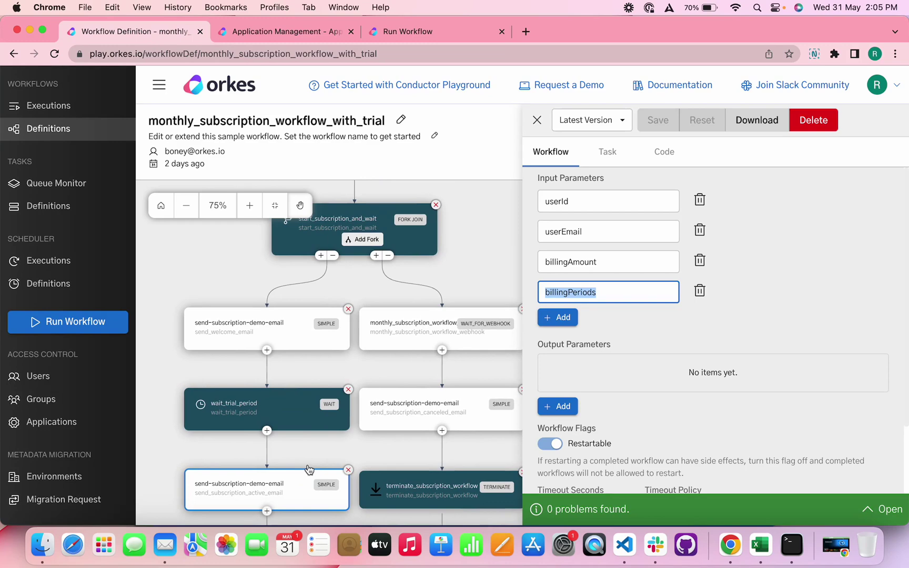
pyautogui.hscroll(-2, 308, 470)
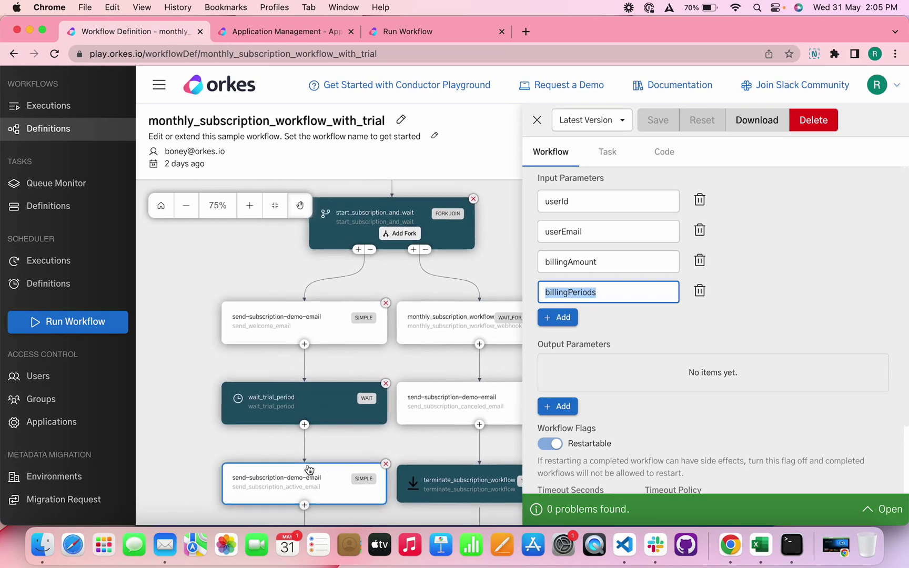
# Step: Inspect send_welcome_email, then confirm wait_trial_period is a 10-second Duration wait
pyautogui.click(339, 330)
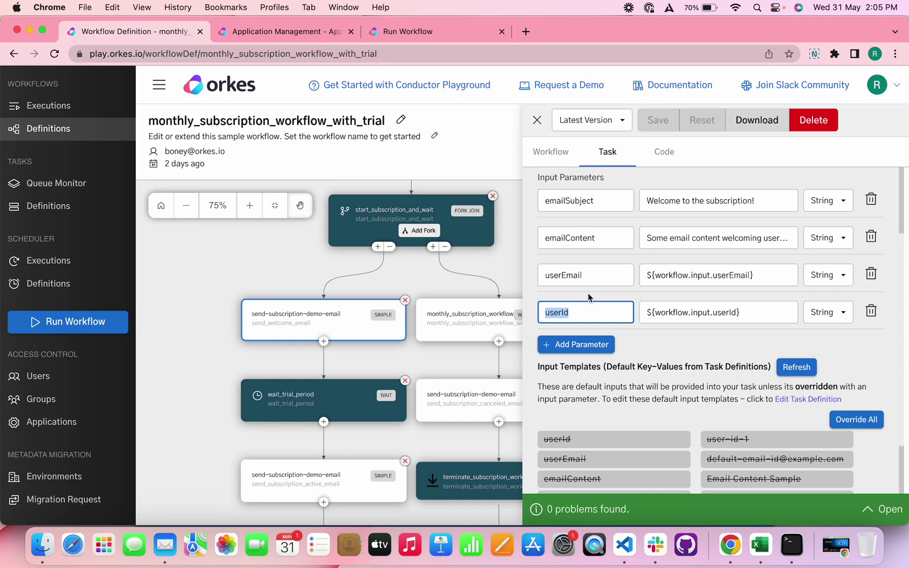
pyautogui.click(349, 401)
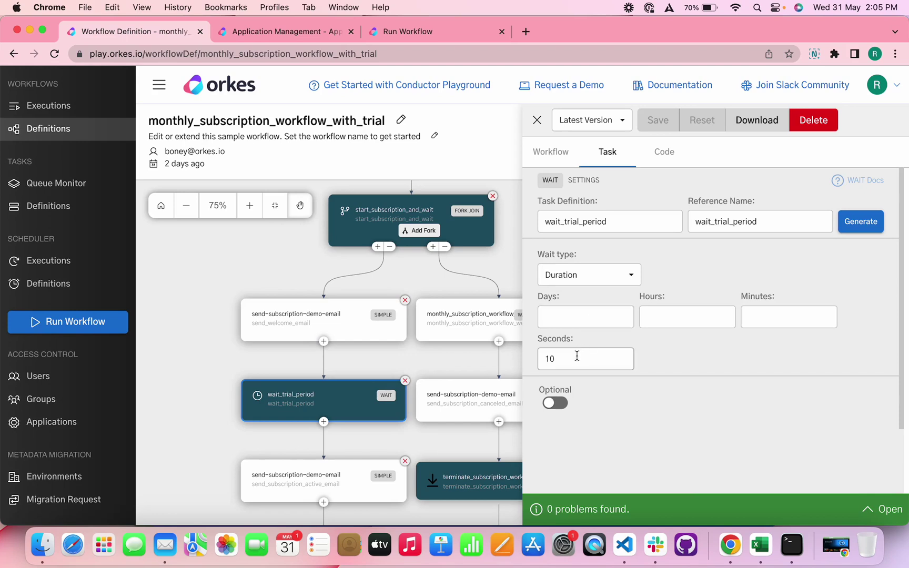
pyautogui.scroll(-2, 313, 351)
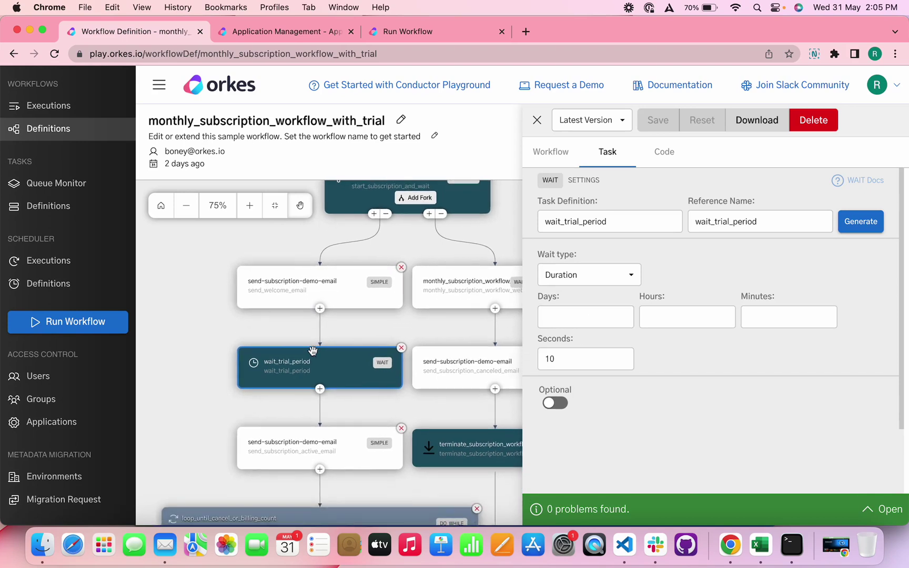
pyautogui.click(307, 449)
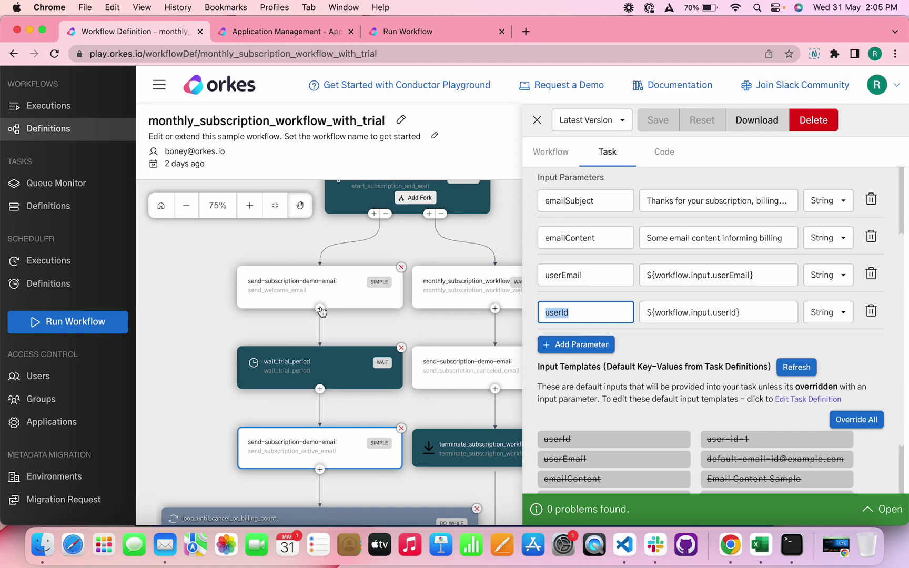
pyautogui.scroll(-5, 326, 420)
pyautogui.scroll(-7, 326, 420)
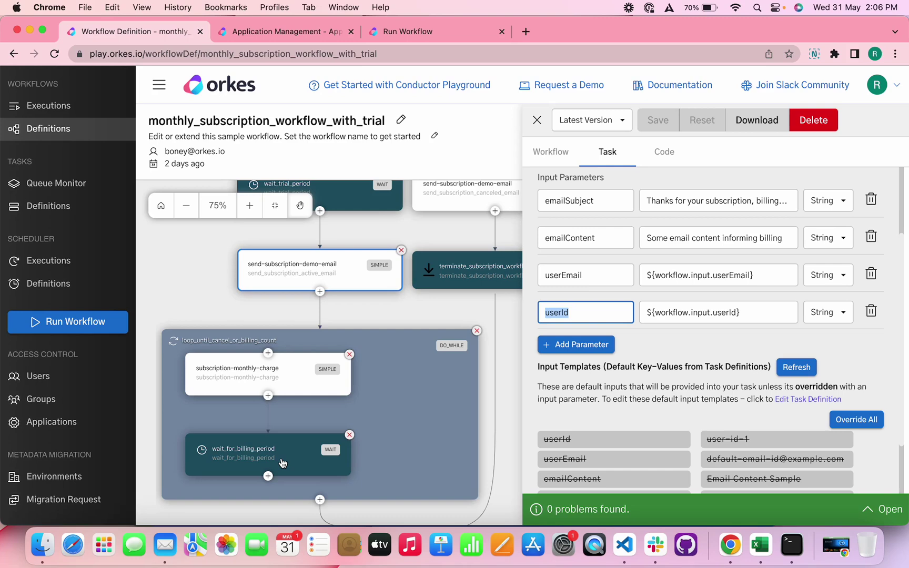
pyautogui.scroll(5, 283, 462)
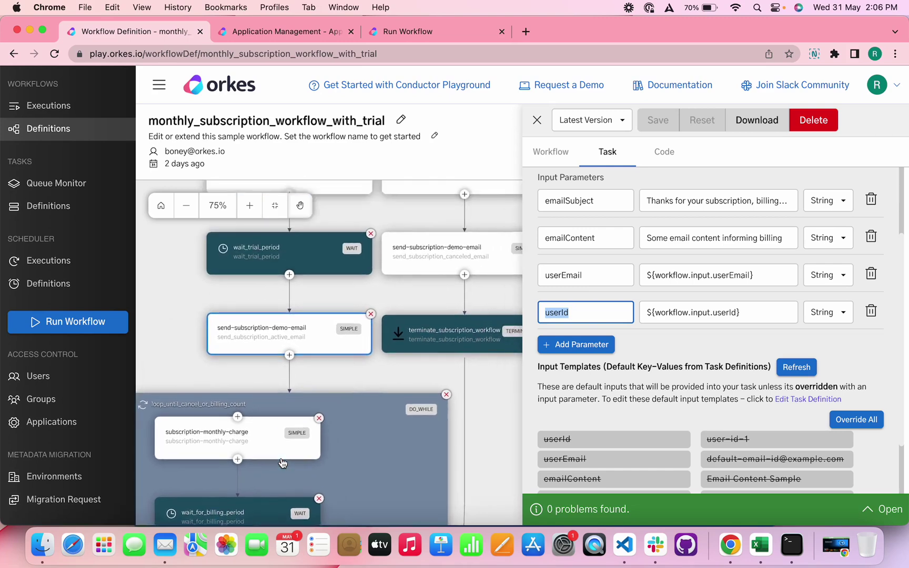
pyautogui.scroll(2, 282, 463)
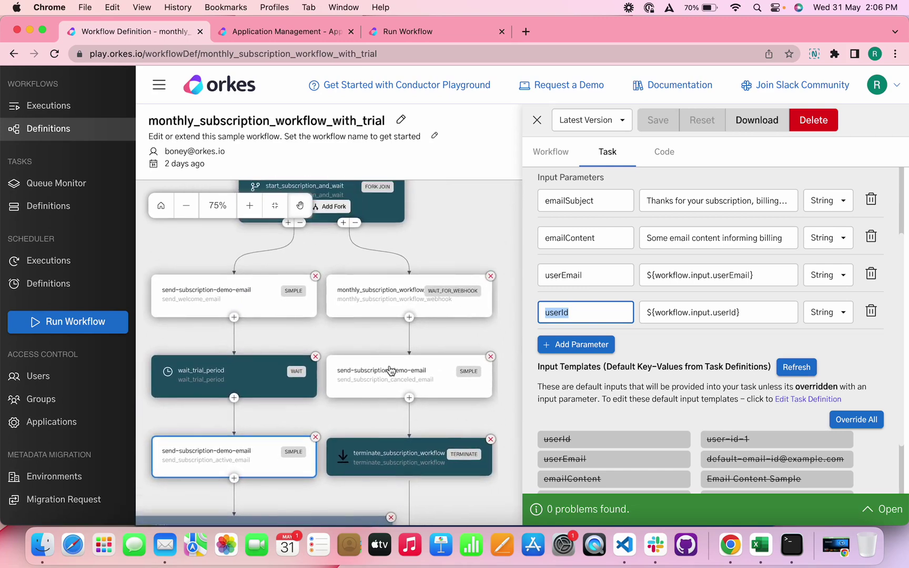
pyautogui.scroll(2, 391, 371)
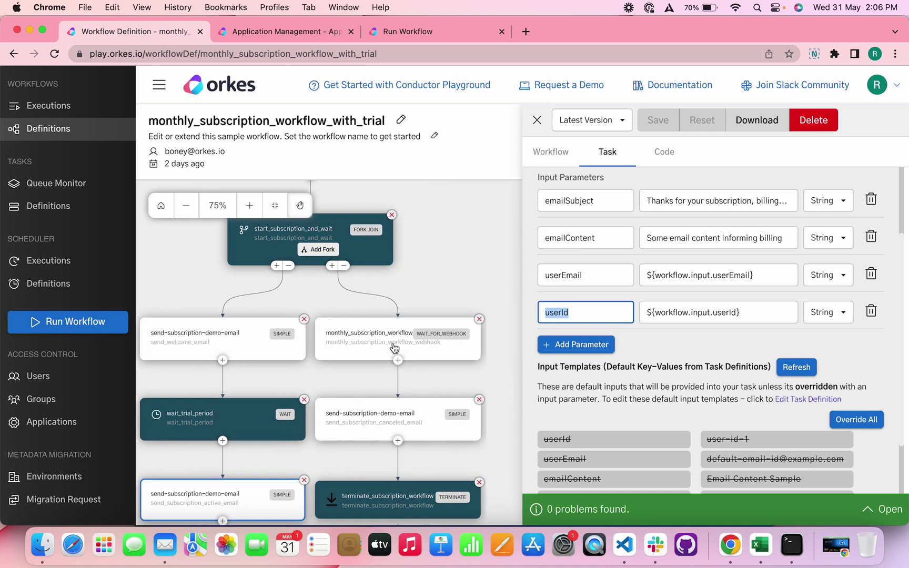
# Step: Review WAIT_FOR_WEBHOOK's match of event userId to workflow userId, then bring up VS Code
pyautogui.click(394, 348)
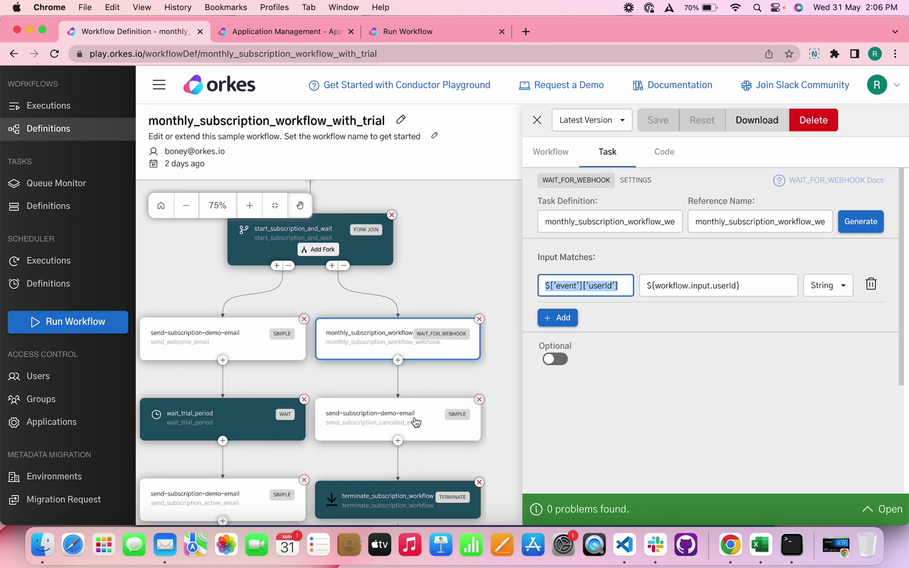
pyautogui.scroll(3, 416, 421)
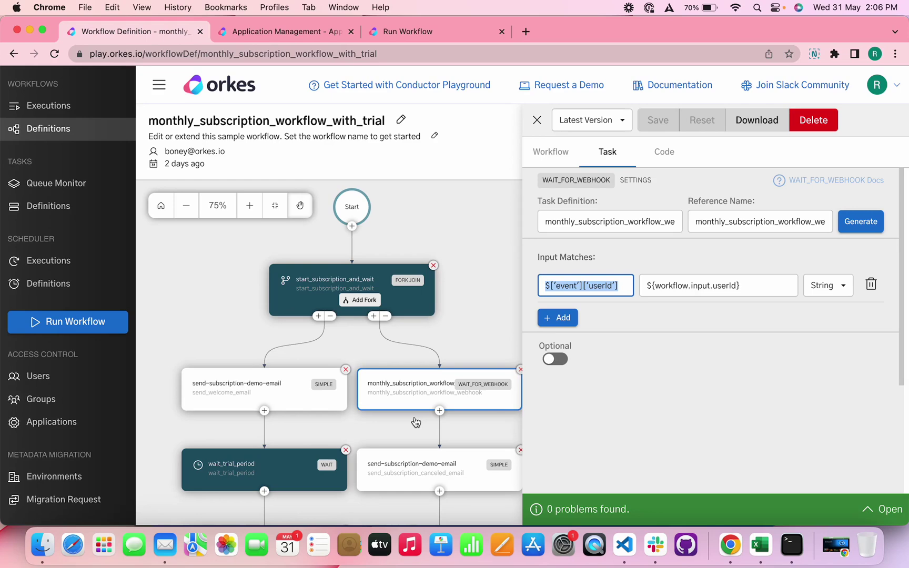
pyautogui.click(626, 545)
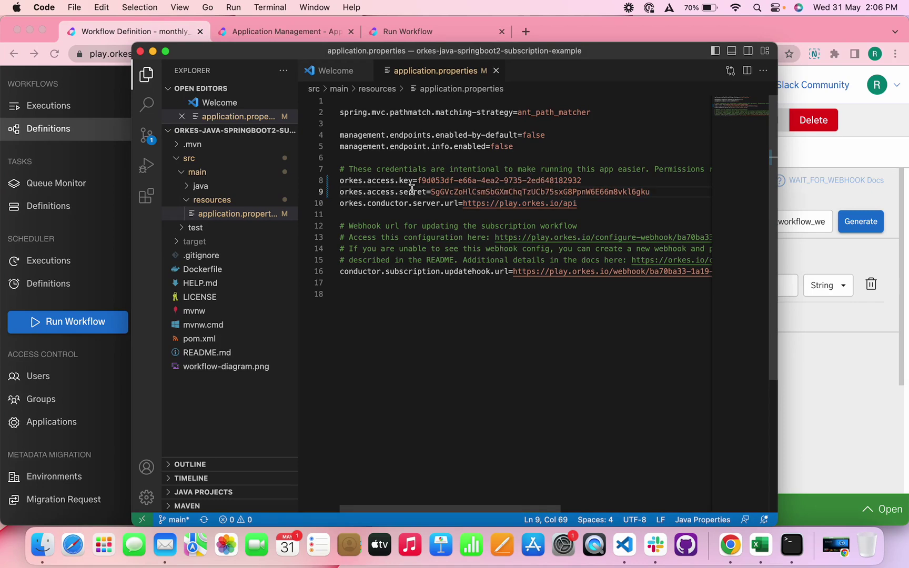
# Step: Review the application's Worker role, active access key and EXECUTE permissions on the workflow and two tasks
pyautogui.click(296, 30)
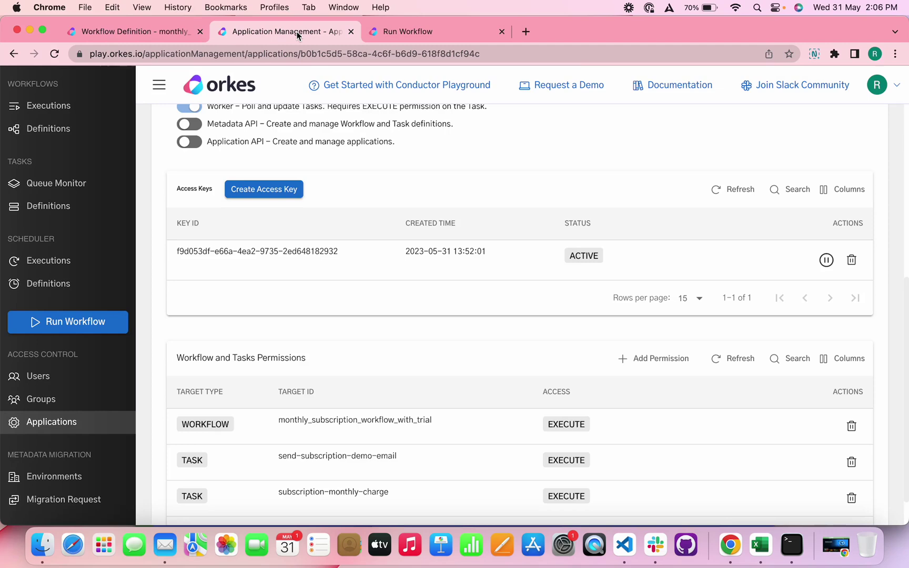
pyautogui.scroll(6, 309, 150)
pyautogui.scroll(-5, 307, 145)
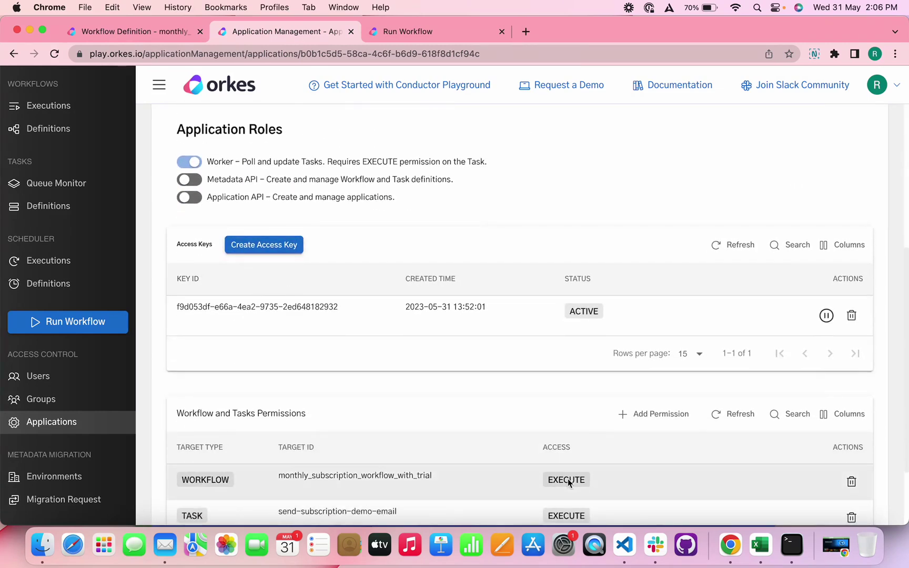
pyautogui.scroll(-2, 567, 479)
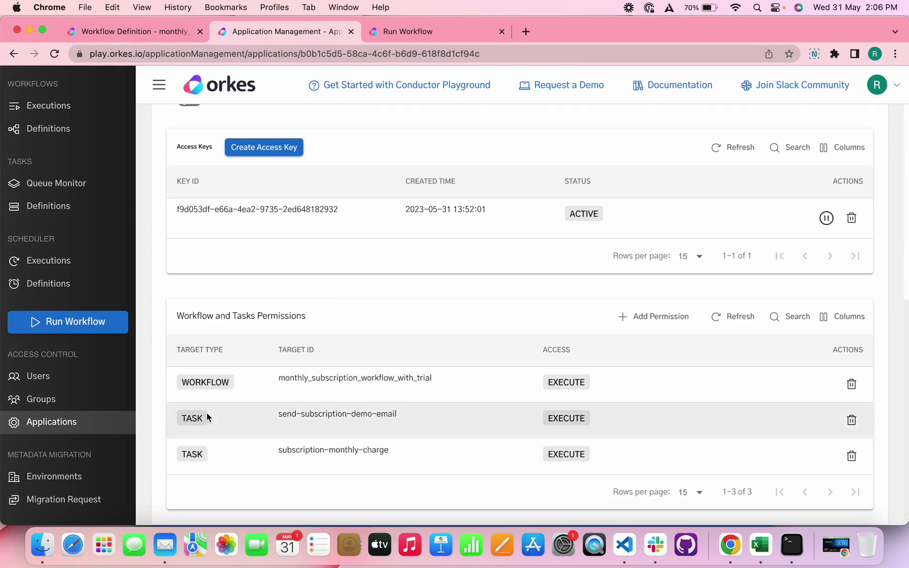
pyautogui.scroll(6, 253, 340)
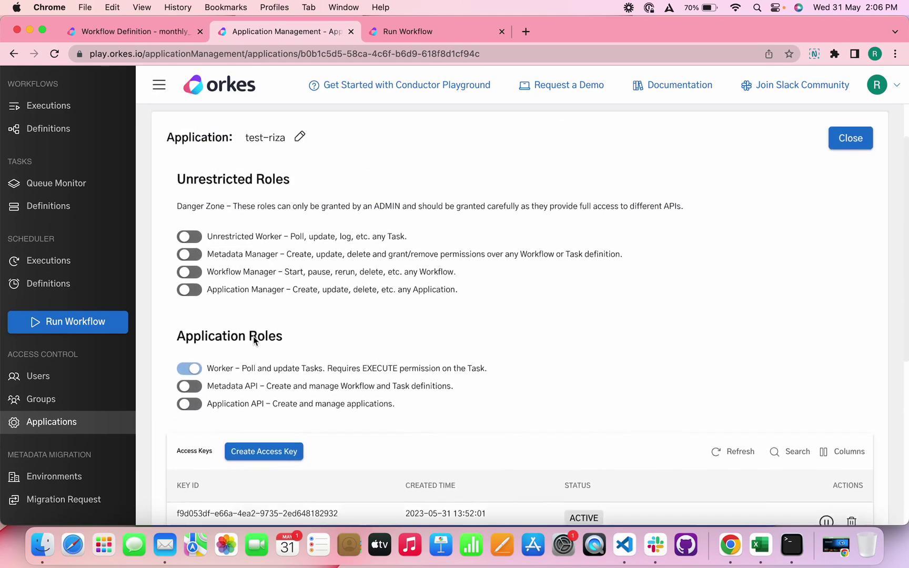
pyautogui.scroll(2, 253, 337)
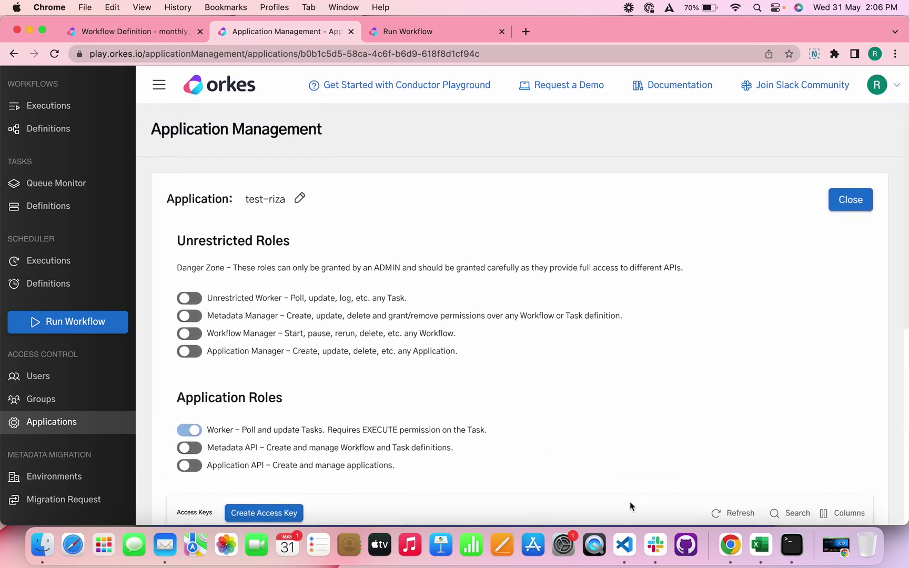
# Step: In application.properties, check the server URL and the updatehook webhook URL on line 16
pyautogui.click(626, 547)
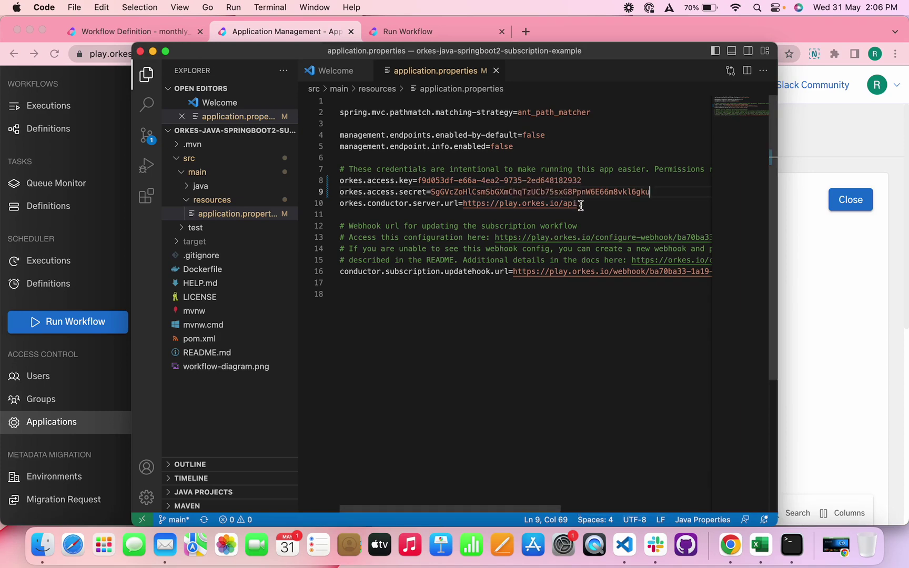
pyautogui.moveTo(576, 204); pyautogui.dragTo(465, 205)
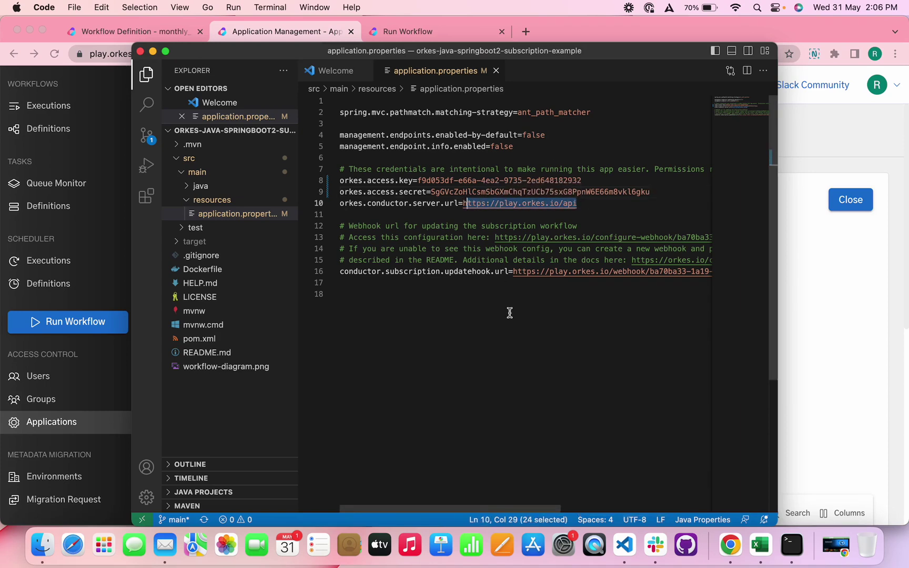
pyautogui.click(516, 336)
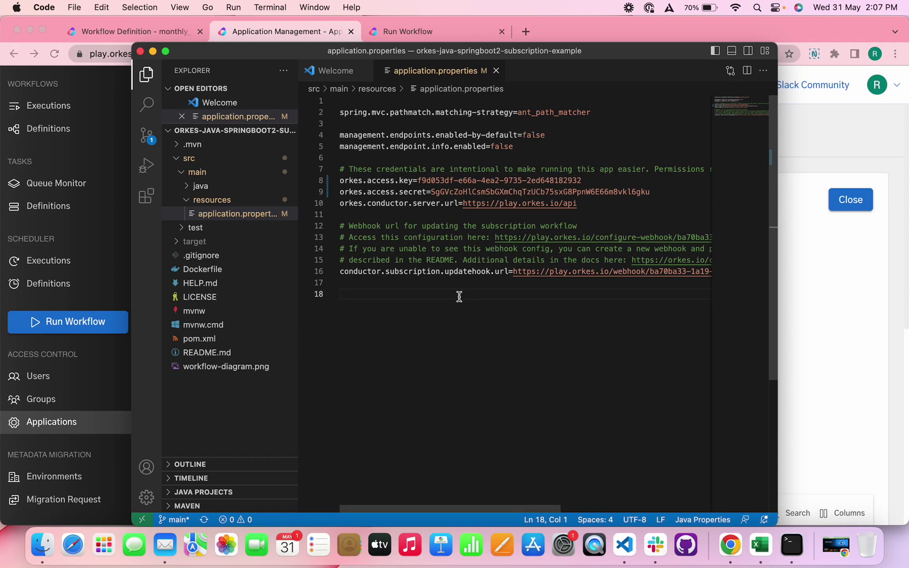
pyautogui.hscroll(2, 534, 263)
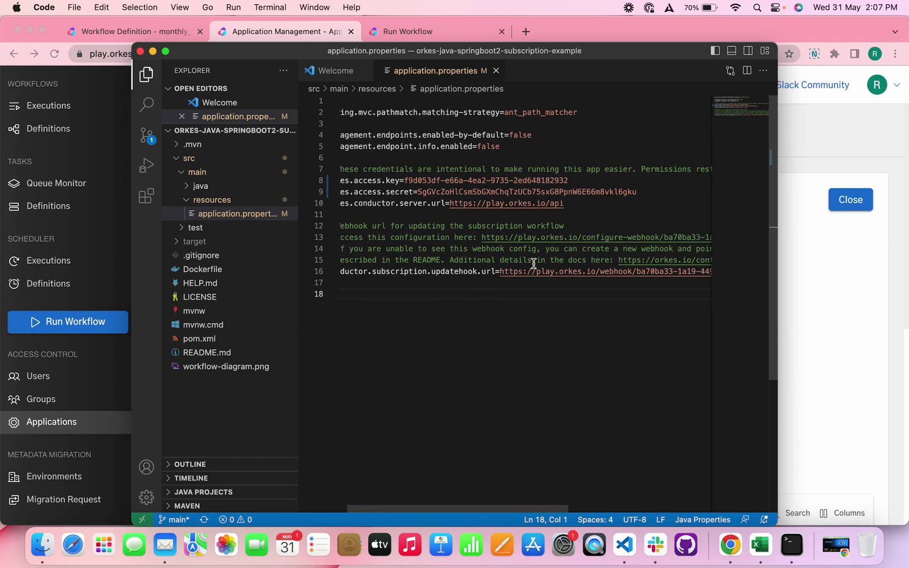
pyautogui.hscroll(-2, 534, 263)
pyautogui.scroll(-1, 534, 263)
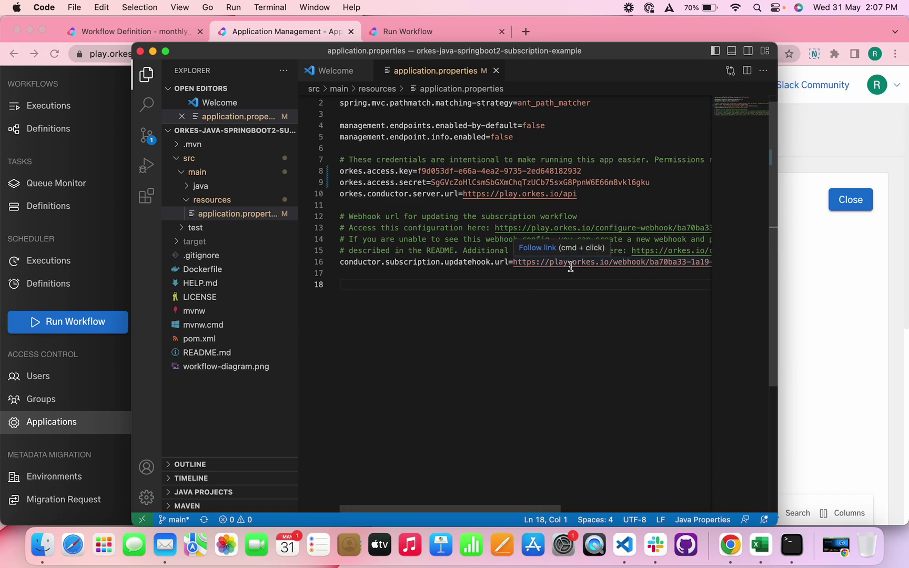
# Step: Start the subscription Spring Boot app with mvn spring-boot:run in a new terminal
pyautogui.click(262, 5)
pyautogui.click(266, 26)
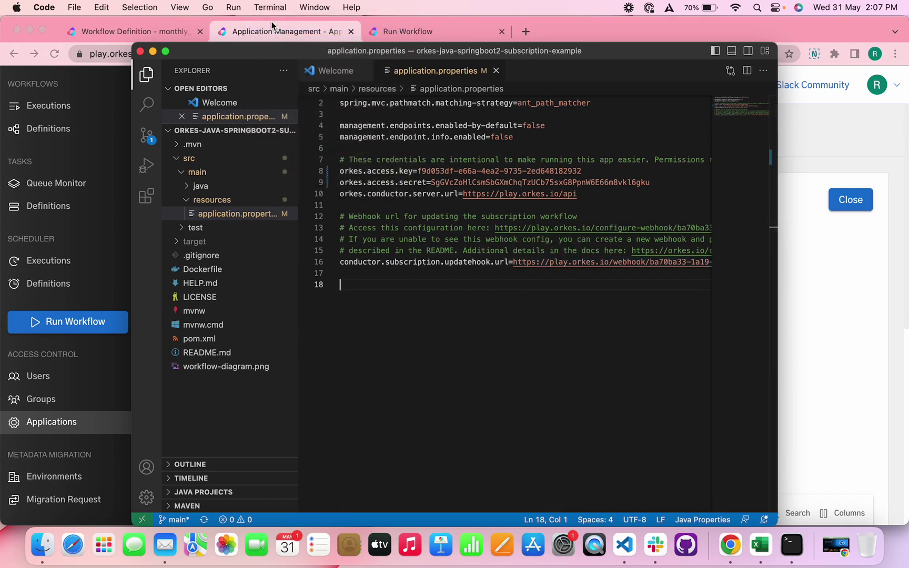
pyautogui.write('mvn s')
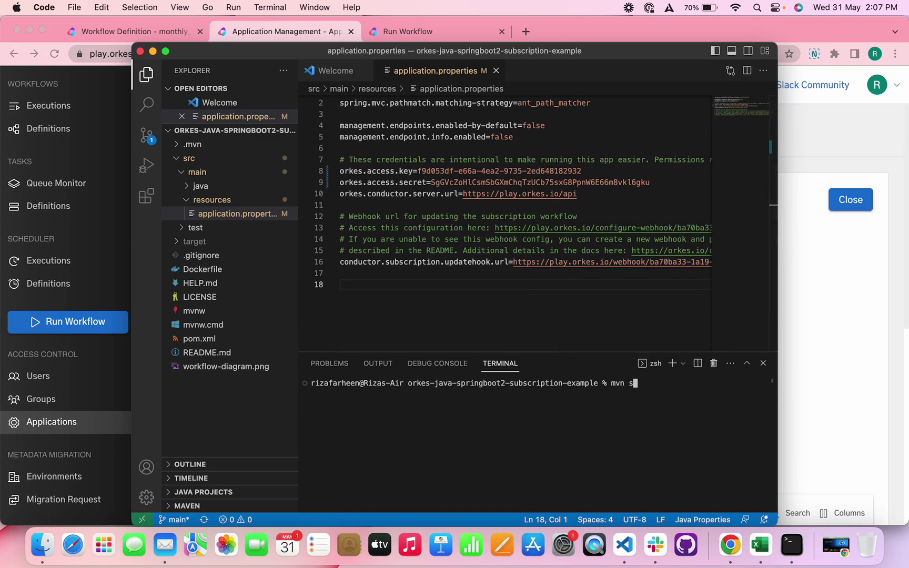
pyautogui.write('pring-boot:run')
pyautogui.press('Return')
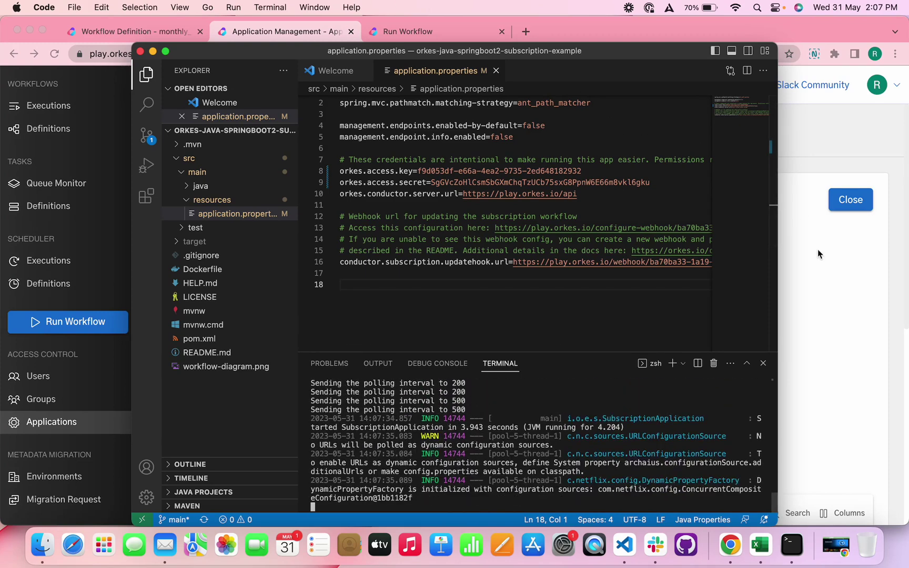
# Step: Run monthly_subscription_workflow_with_trial with userId user-id-1 from the Run Workflow page
pyautogui.click(820, 277)
pyautogui.click(463, 38)
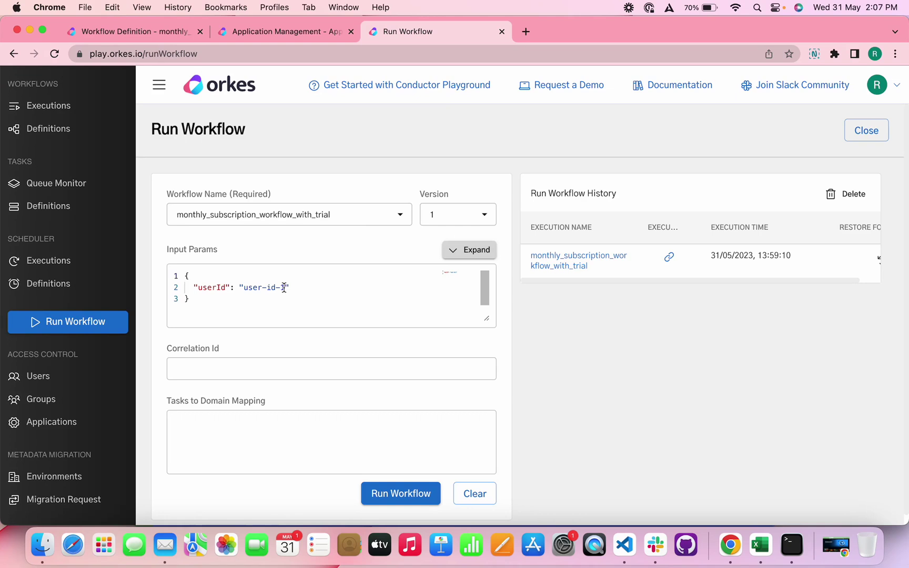
pyautogui.click(384, 497)
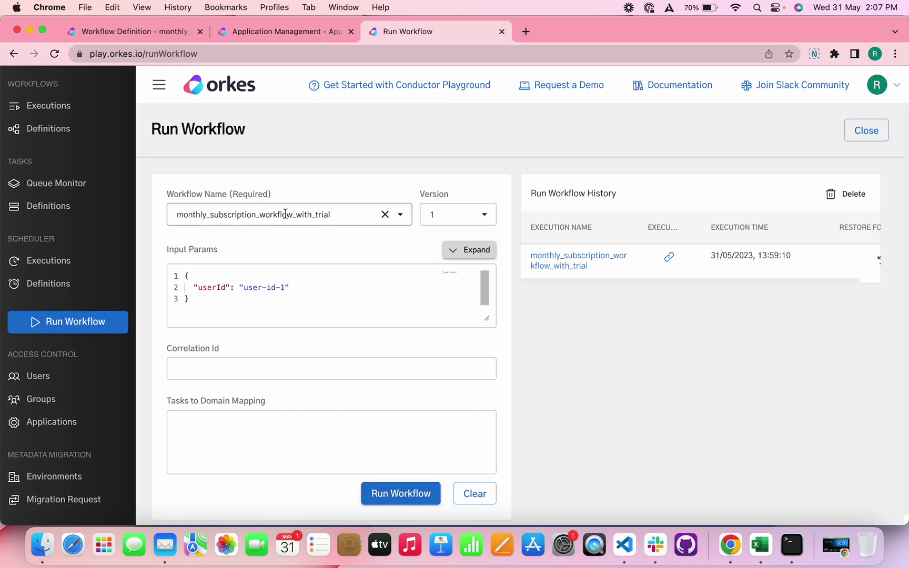
# Step: Open the new execution and send the curl cancellation webhook from Terminal
pyautogui.click(288, 176)
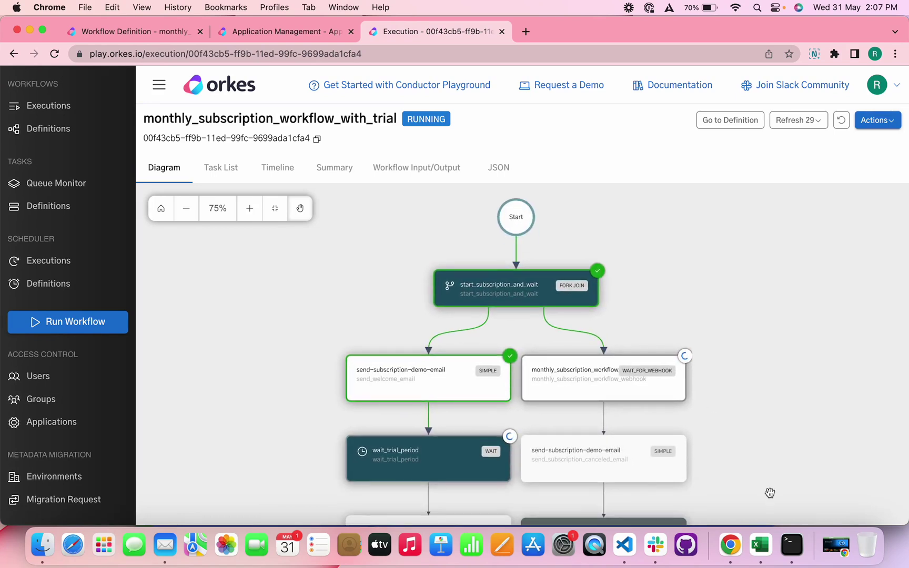
pyautogui.click(791, 538)
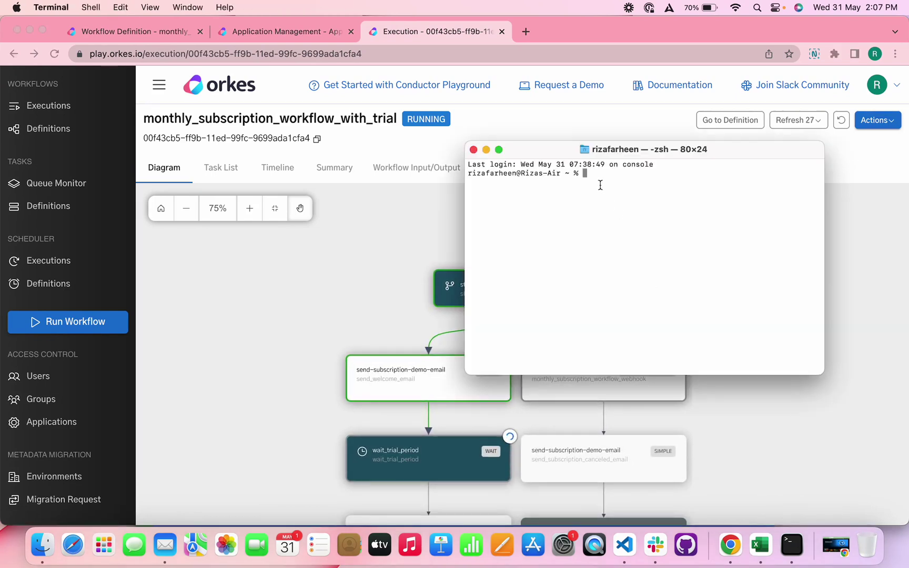
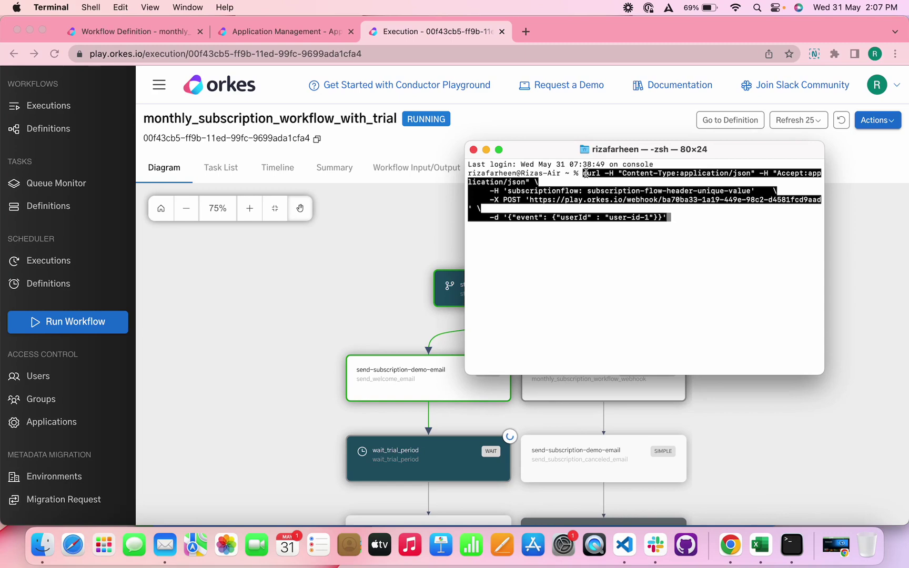
pyautogui.press('Return')
# Step: Refresh the execution to confirm it COMPLETED with the trial wait cancelled
pyautogui.click(839, 116)
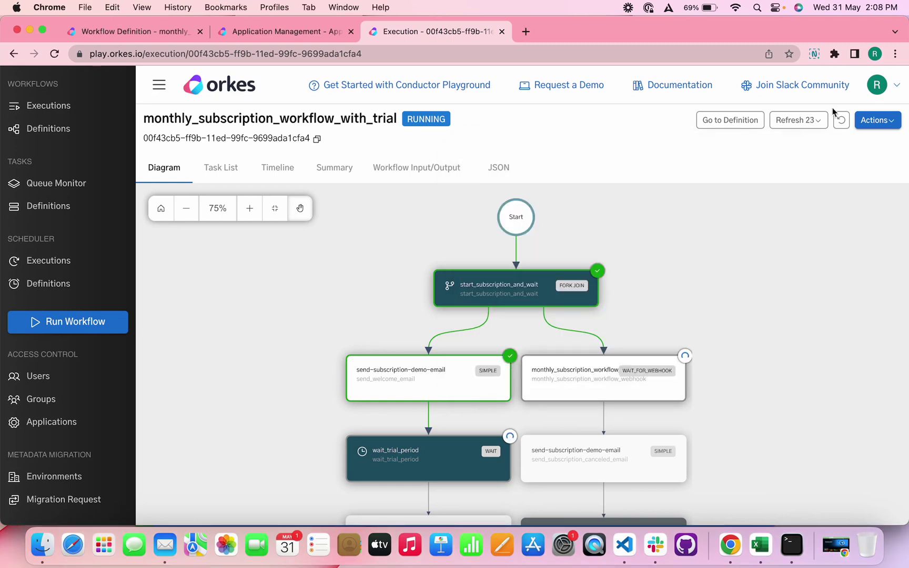
pyautogui.click(841, 125)
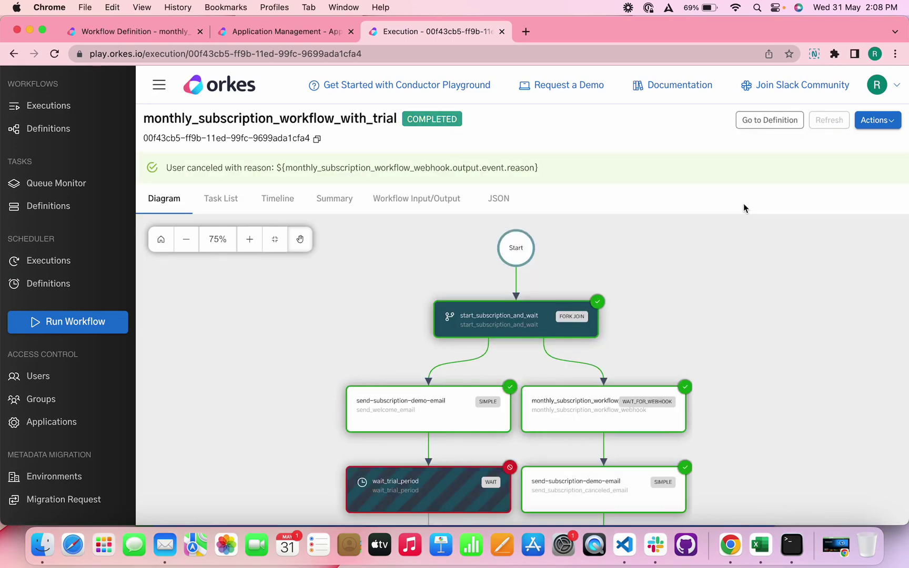
pyautogui.scroll(-5, 704, 258)
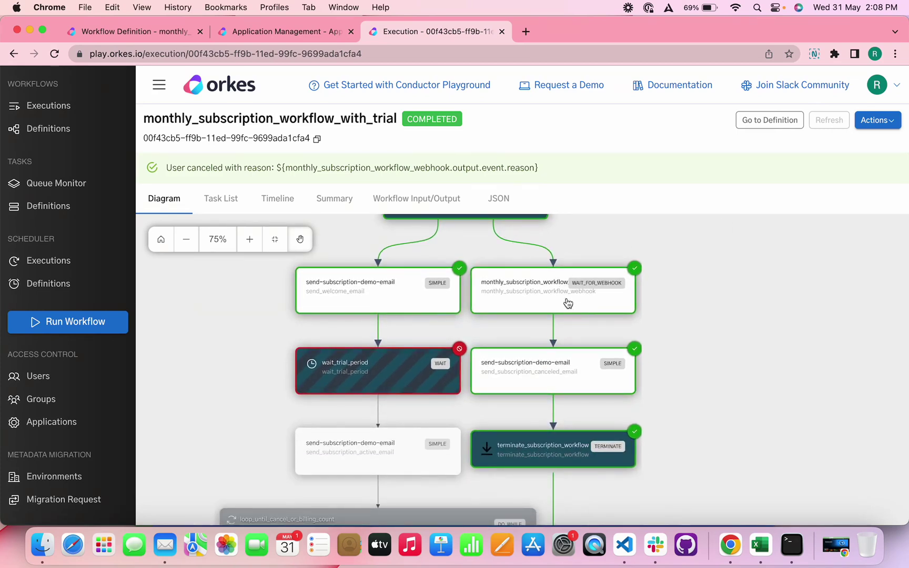
pyautogui.scroll(3, 555, 422)
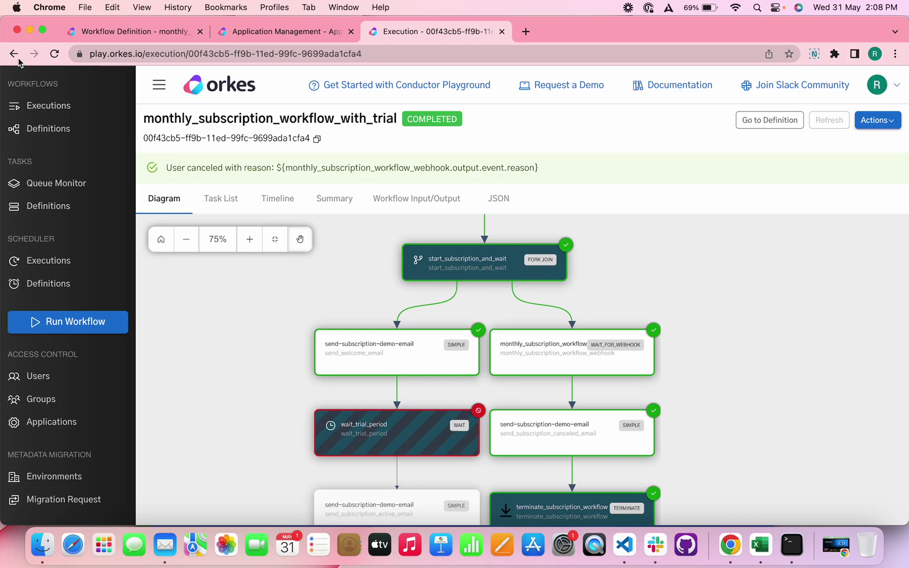
# Step: Start the subscription workflow a second time and open the new execution
pyautogui.click(13, 54)
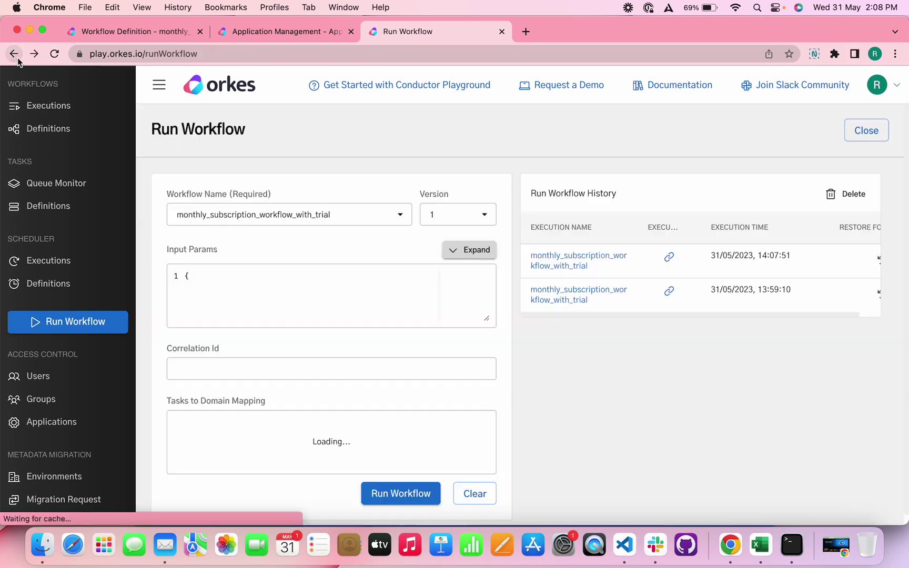
pyautogui.click(403, 494)
pyautogui.click(321, 174)
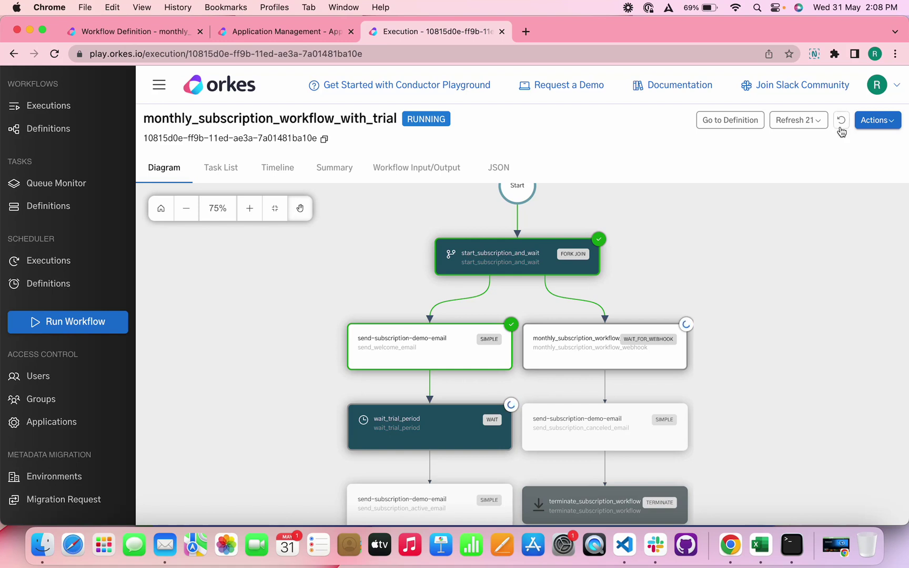
# Step: Refresh the execution until the monthly charge, billing wait and ended email complete
pyautogui.click(841, 129)
pyautogui.scroll(-3, 440, 413)
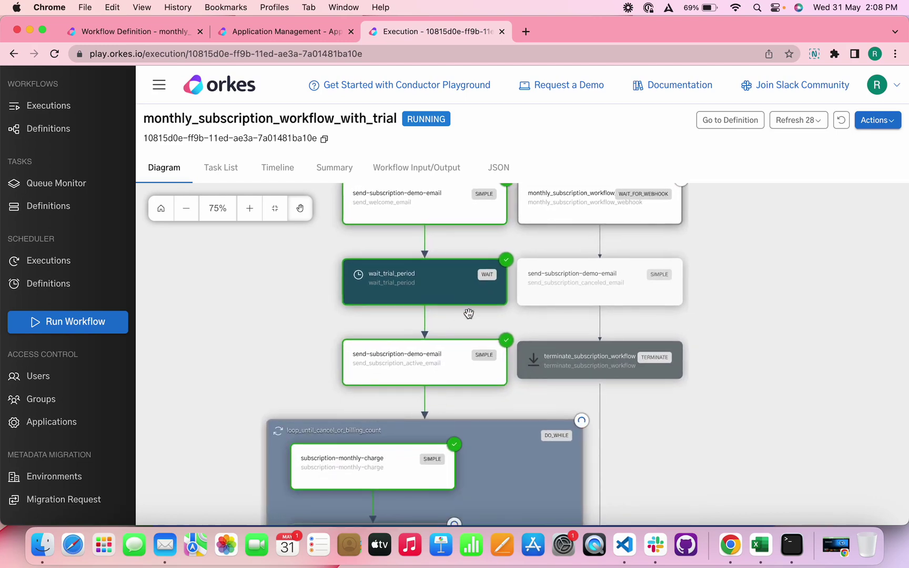
pyautogui.scroll(-2, 432, 436)
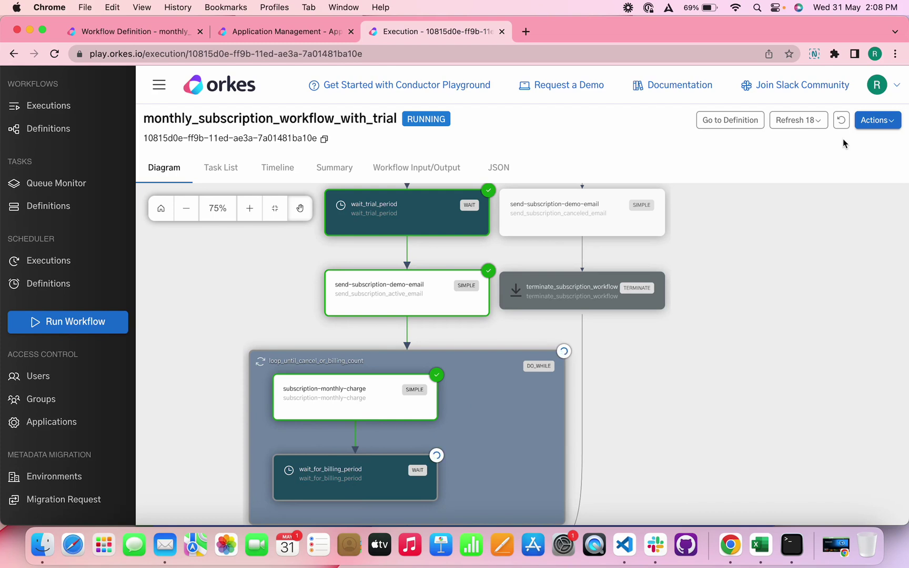
pyautogui.click(842, 121)
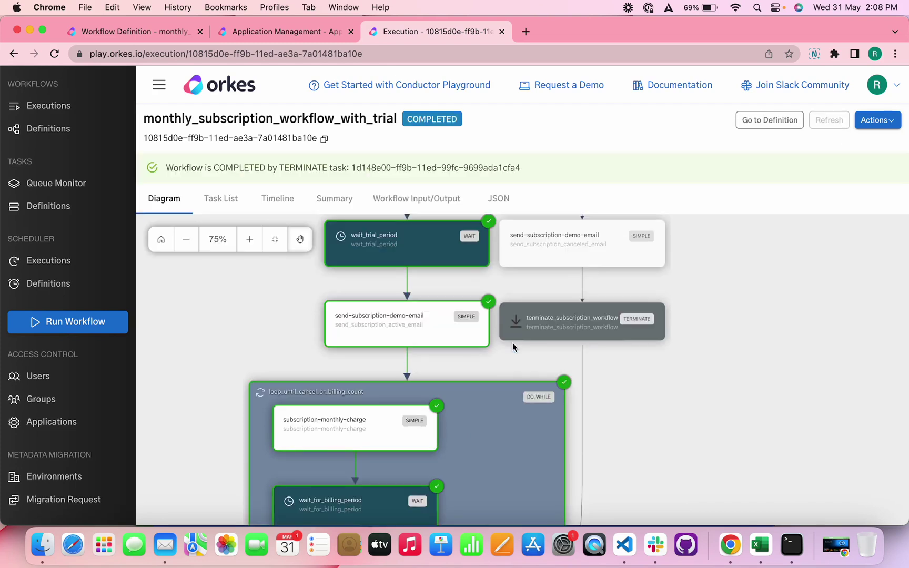
pyautogui.scroll(-4, 514, 345)
pyautogui.scroll(-2, 512, 345)
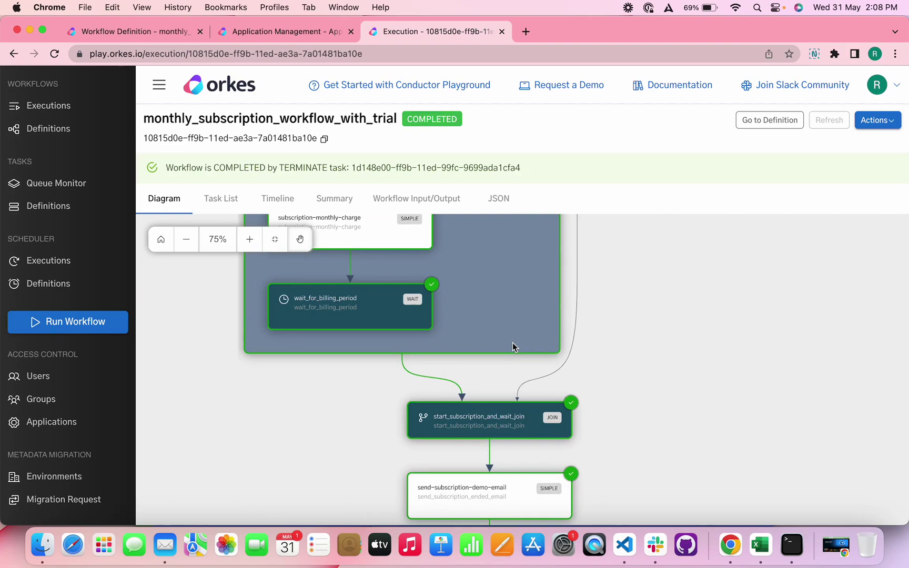
pyautogui.scroll(8, 513, 345)
pyautogui.scroll(5, 513, 346)
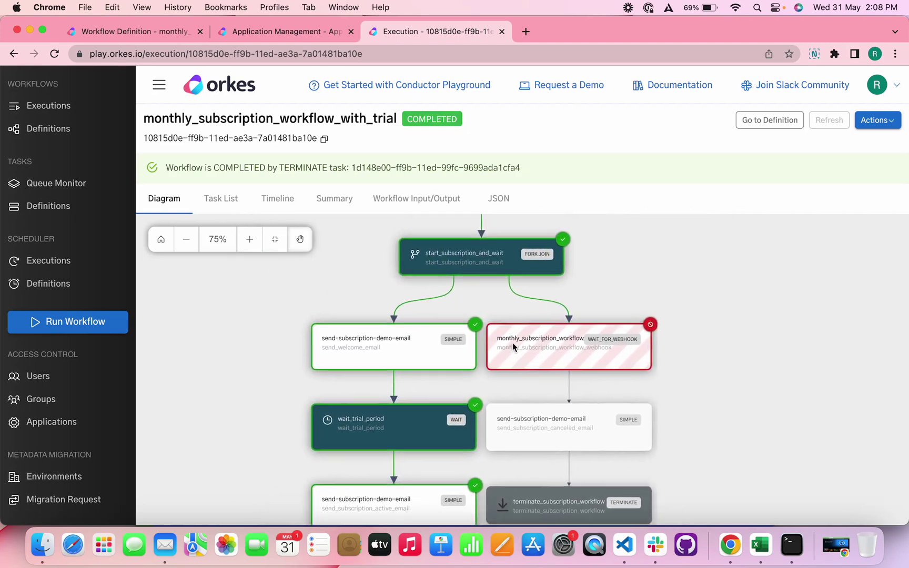